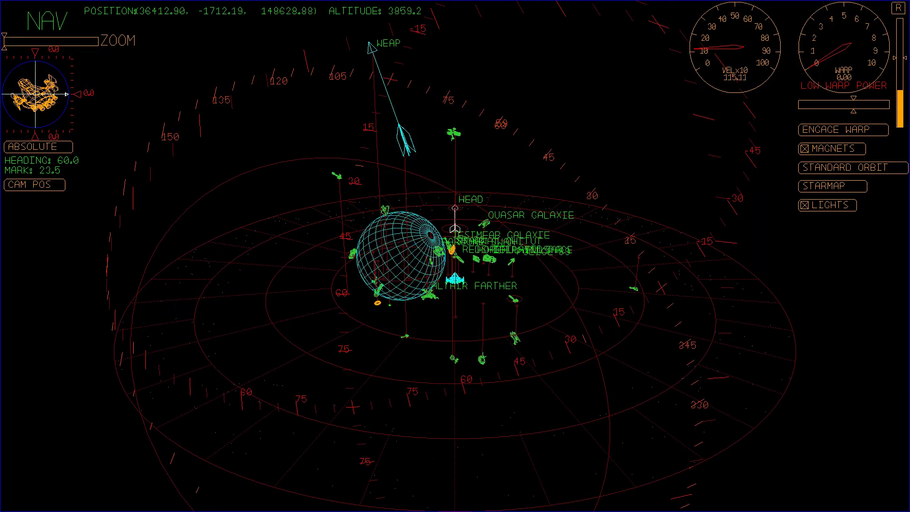
- Move the warp control, MAGNETS, STANDARD ORBIT and the warp power slider onto the star map
{"action": "left_click", "coordinate": [844, 130]}
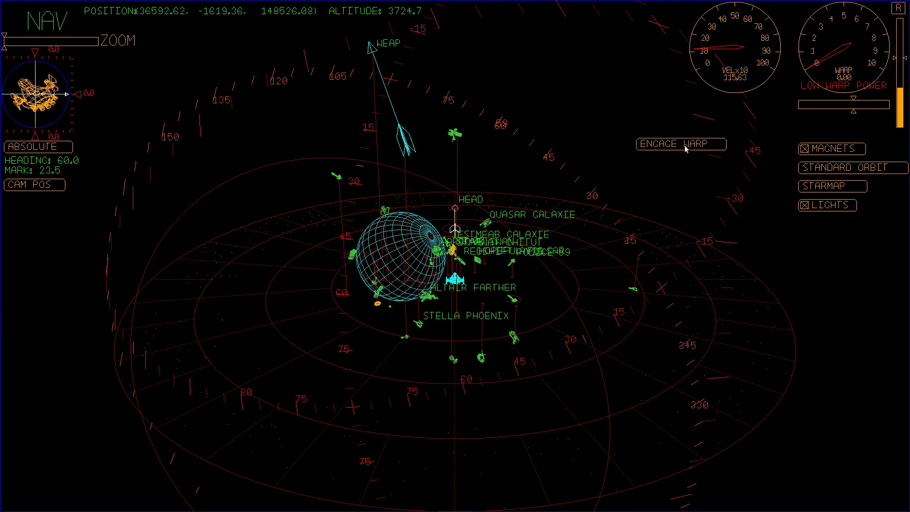
{"action": "left_click_drag", "start_coordinate": [831, 148], "coordinate": [774, 270]}
{"action": "left_click_drag", "start_coordinate": [845, 167], "coordinate": [829, 311]}
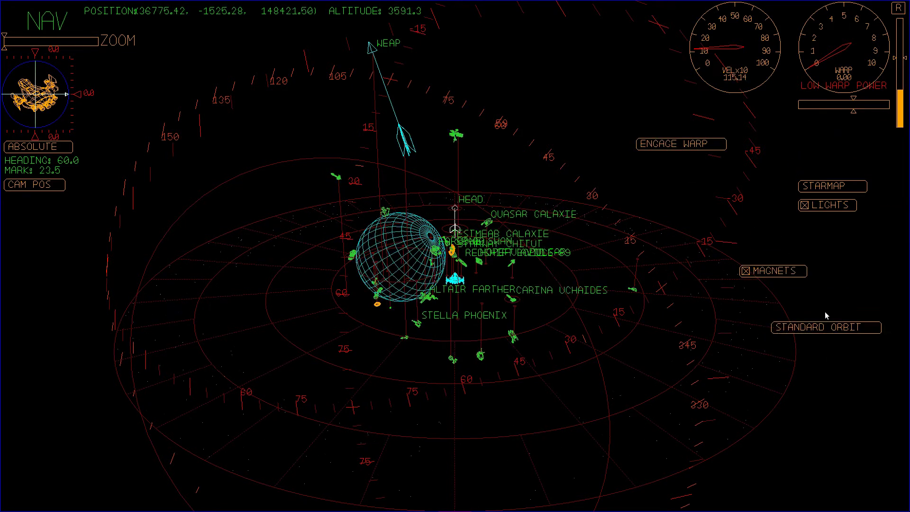
{"action": "left_click_drag", "start_coordinate": [844, 105], "coordinate": [730, 198]}
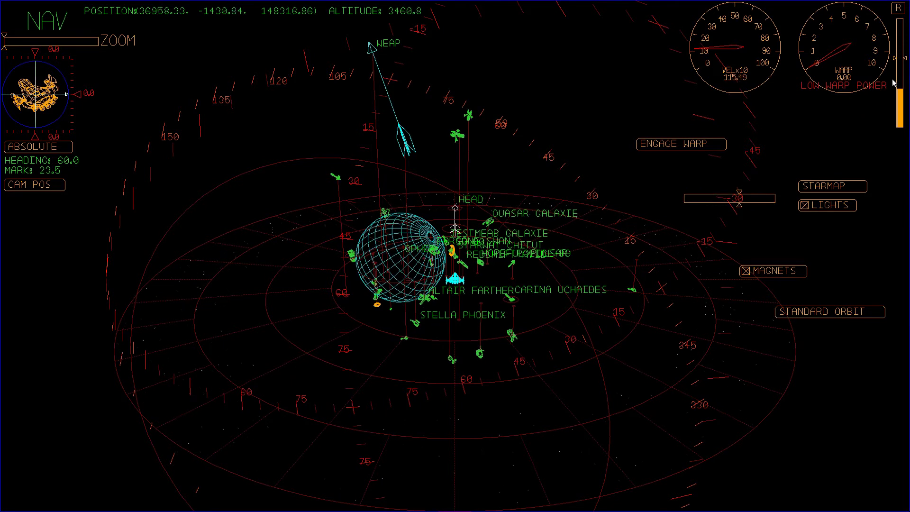
- Reposition the power gauge, WARP and VEL dials, the ABSOLUTE toggle and the ZOOM slider on the map
{"action": "left_click_drag", "start_coordinate": [901, 71], "coordinate": [555, 80]}
{"action": "left_click_drag", "start_coordinate": [844, 47], "coordinate": [433, 67]}
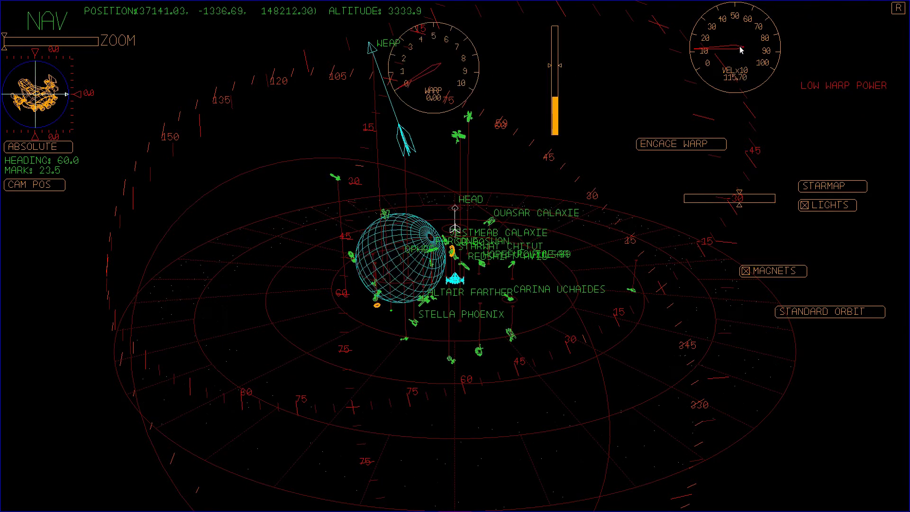
{"action": "left_click_drag", "start_coordinate": [736, 47], "coordinate": [413, 84]}
{"action": "left_click_drag", "start_coordinate": [39, 147], "coordinate": [199, 188]}
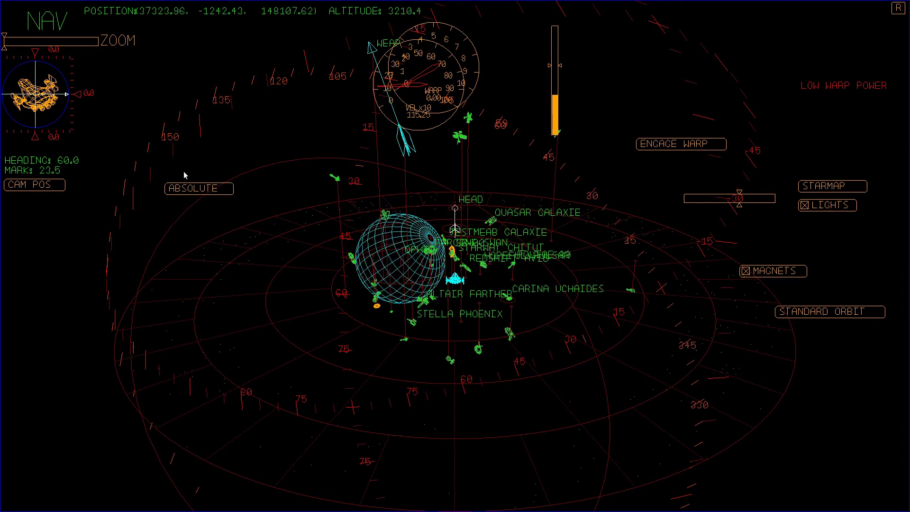
{"action": "left_click_drag", "start_coordinate": [94, 56], "coordinate": [249, 155]}
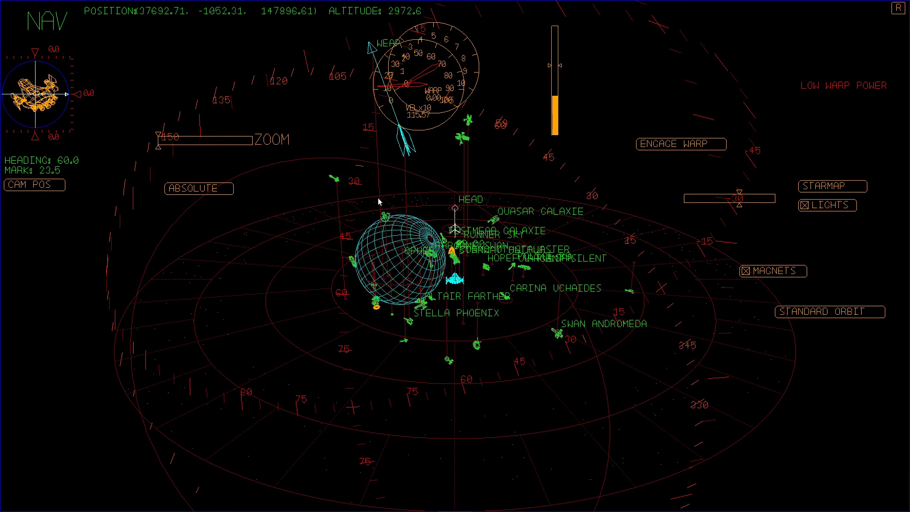
- Cycle the station keys to reach the Engineering station
{"action": "key", "text": "F2"}
{"action": "key", "text": "F3"}
{"action": "key", "text": "F4"}
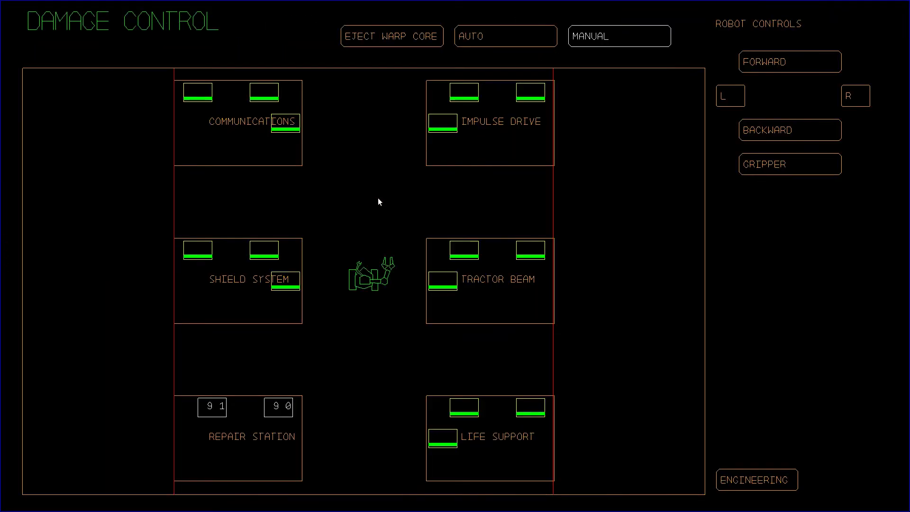
{"action": "key", "text": "F3"}
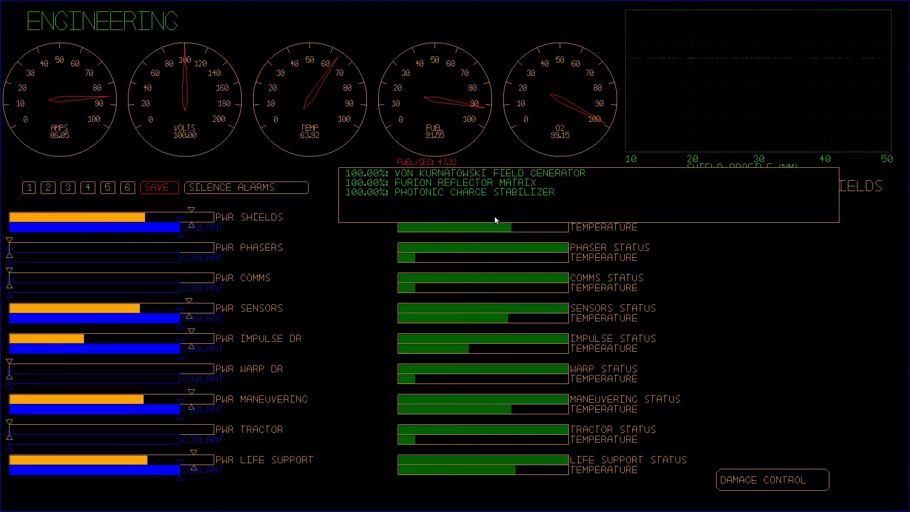
{"action": "mouse_move", "coordinate": [498, 308]}
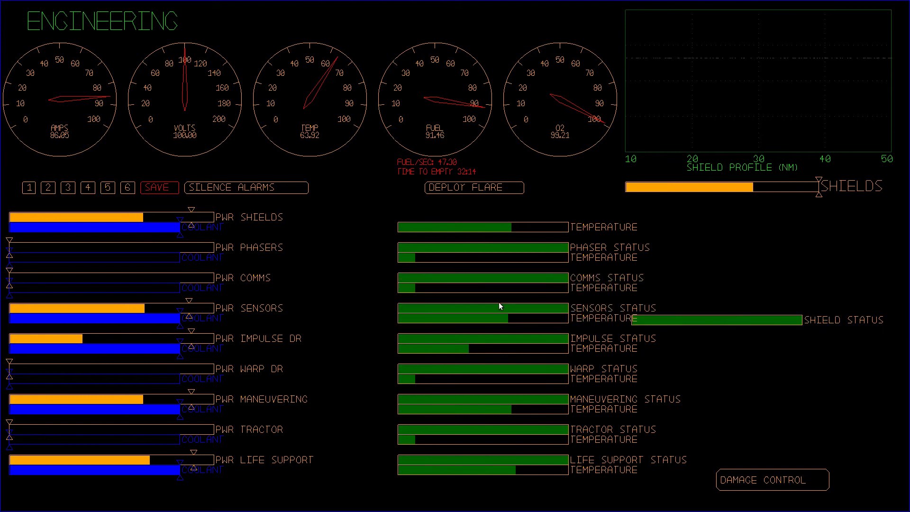
- Move the PHASER STATUS bar, the O2, FUEL and TEMP gauges, and the damage control shortcut
{"action": "left_click_drag", "start_coordinate": [504, 247], "coordinate": [741, 248]}
{"action": "left_click_drag", "start_coordinate": [560, 98], "coordinate": [320, 260]}
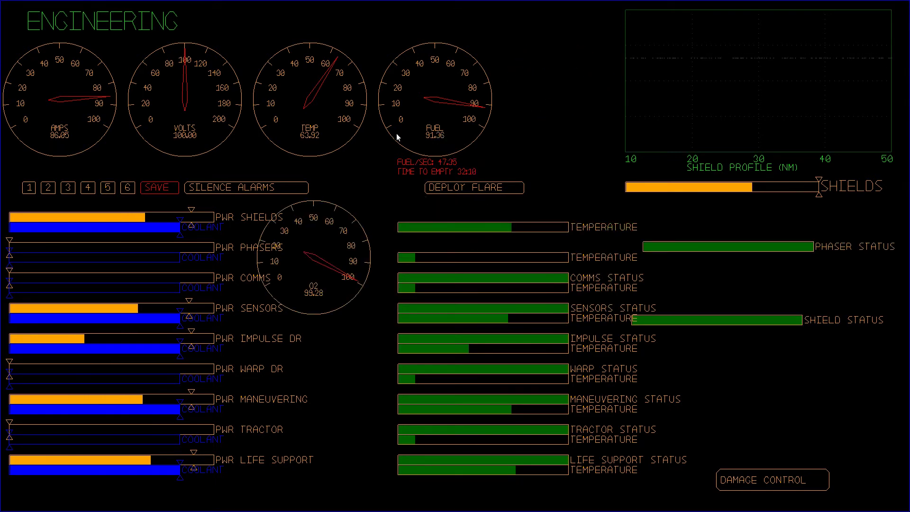
{"action": "left_click_drag", "start_coordinate": [434, 98], "coordinate": [613, 165]}
{"action": "left_click_drag", "start_coordinate": [311, 96], "coordinate": [434, 253]}
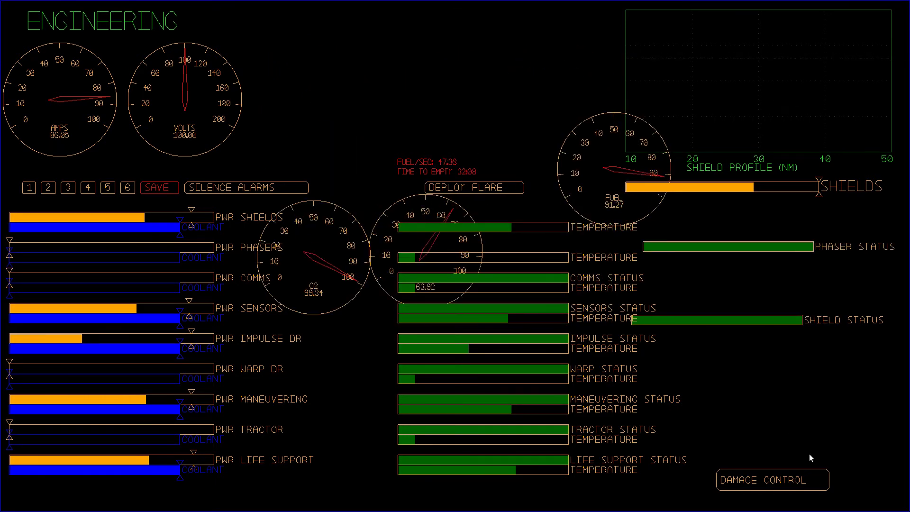
{"action": "left_click_drag", "start_coordinate": [787, 456], "coordinate": [733, 362]}
{"action": "key", "text": "F4"}
- On Comms, move the log panel, EMF readout, /ABOUT and CRYPTO toward mid-screen
{"action": "key", "text": "F5"}
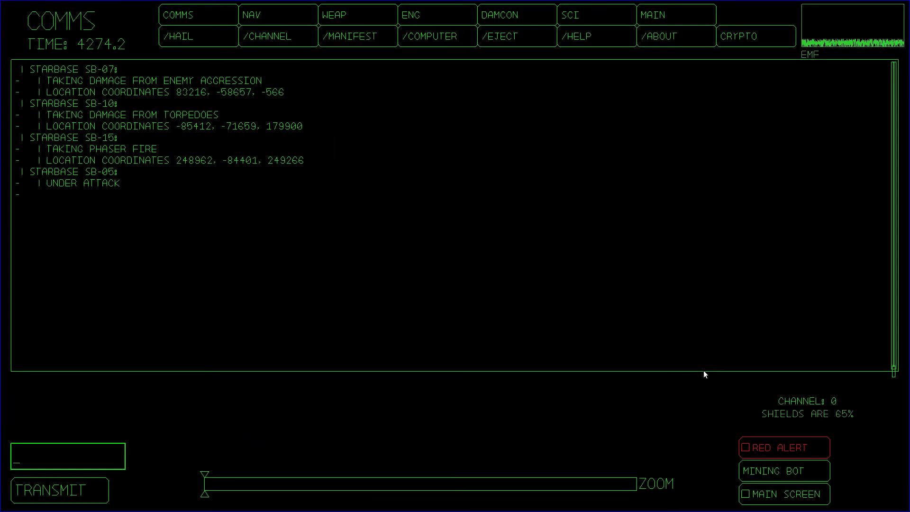
{"action": "left_click_drag", "start_coordinate": [593, 233], "coordinate": [480, 299]}
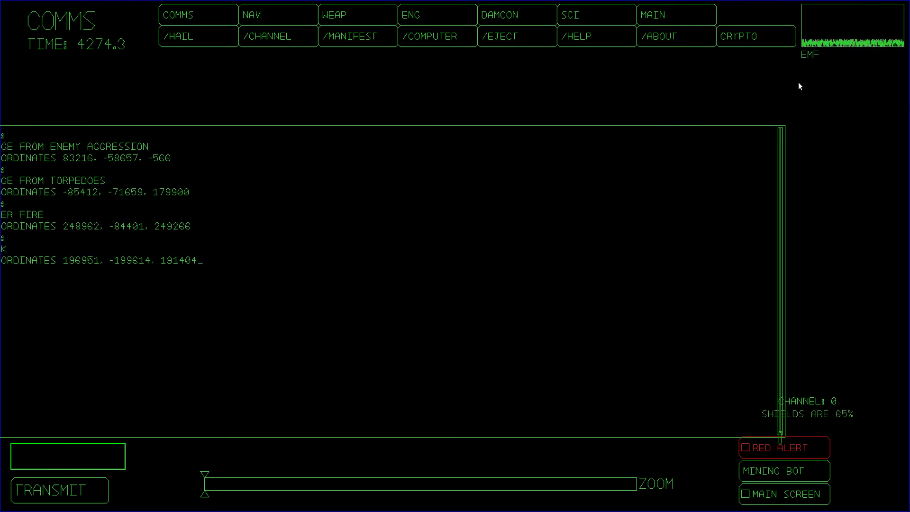
{"action": "left_click_drag", "start_coordinate": [853, 29], "coordinate": [599, 195]}
{"action": "left_click_drag", "start_coordinate": [662, 36], "coordinate": [625, 196]}
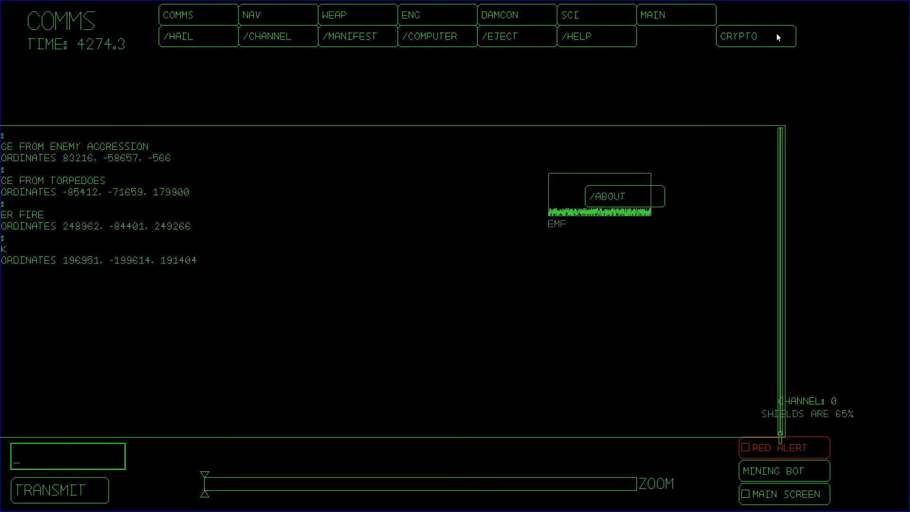
{"action": "left_click_drag", "start_coordinate": [778, 36], "coordinate": [740, 177]}
- Move the ZOOM slider, message entry box, TRANSMIT and MINING BOT toggle near the bottom
{"action": "left_click_drag", "start_coordinate": [566, 484], "coordinate": [619, 419]}
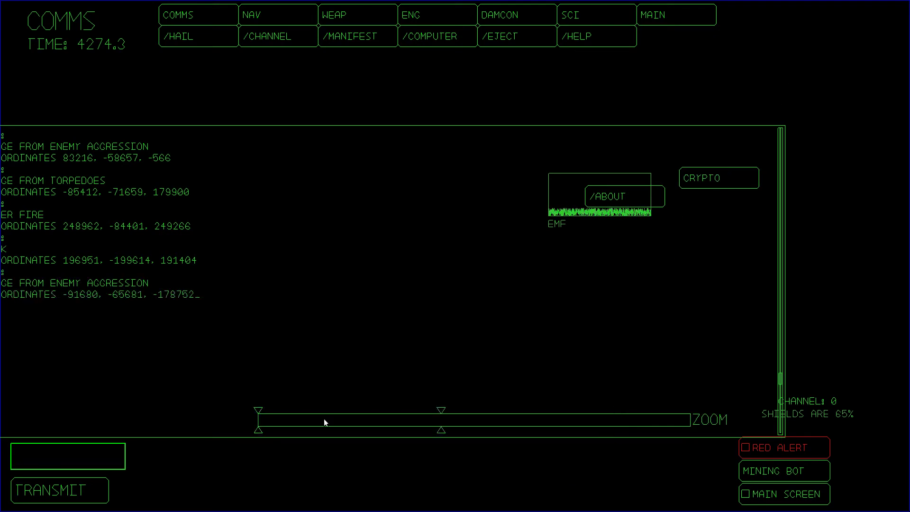
{"action": "left_click_drag", "start_coordinate": [68, 455], "coordinate": [271, 489]}
{"action": "left_click_drag", "start_coordinate": [60, 490], "coordinate": [278, 472]}
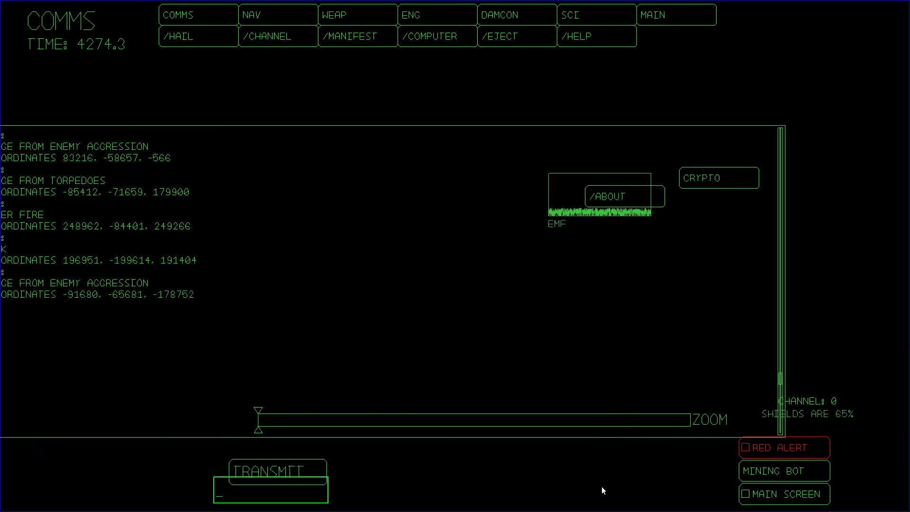
{"action": "left_click_drag", "start_coordinate": [785, 471], "coordinate": [640, 472]}
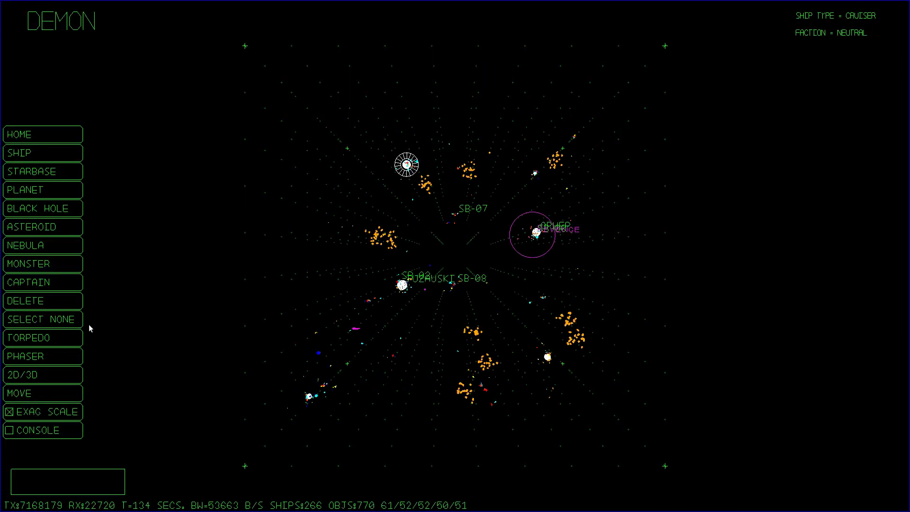
- Drag Select None, Delete and Monster onto the map, then choose META > RESET UI WIDGETS
{"action": "left_click_drag", "start_coordinate": [43, 319], "coordinate": [205, 329]}
{"action": "left_click_drag", "start_coordinate": [28, 301], "coordinate": [192, 303]}
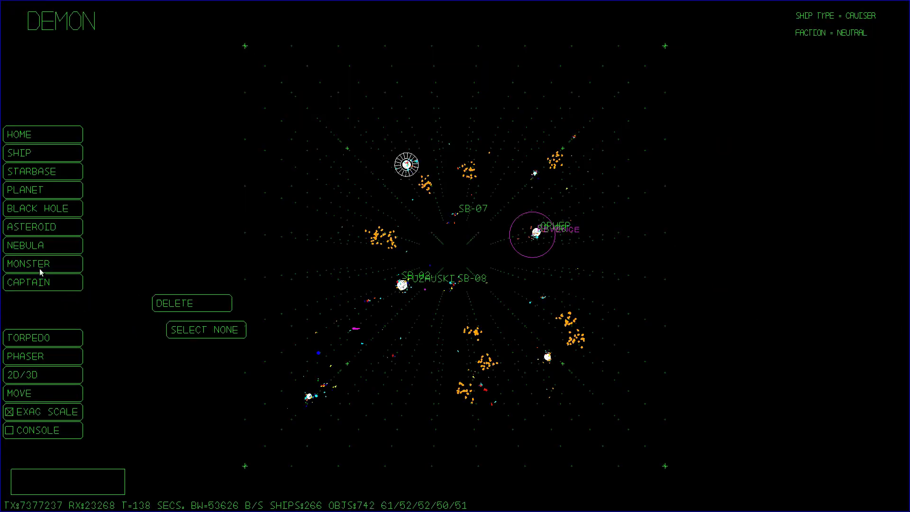
{"action": "left_click_drag", "start_coordinate": [41, 264], "coordinate": [210, 262]}
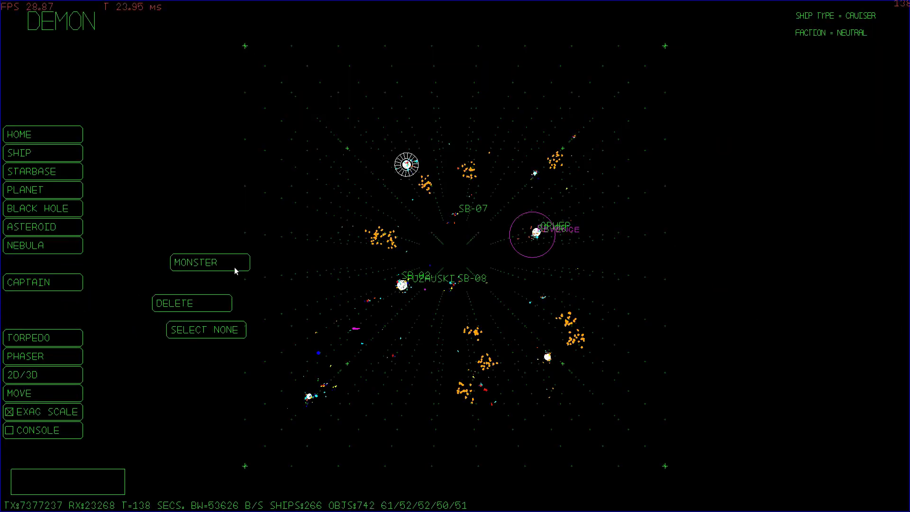
{"action": "right_click", "coordinate": [591, 75]}
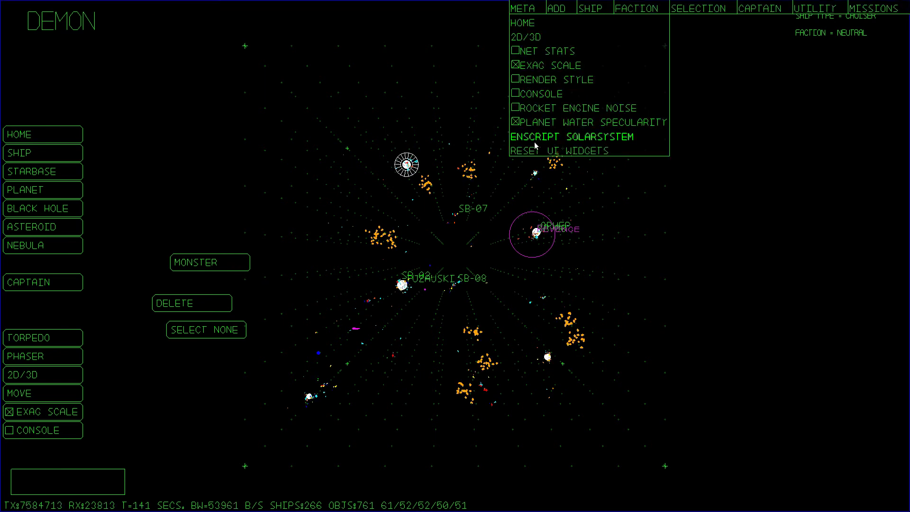
{"action": "left_click", "coordinate": [560, 151]}
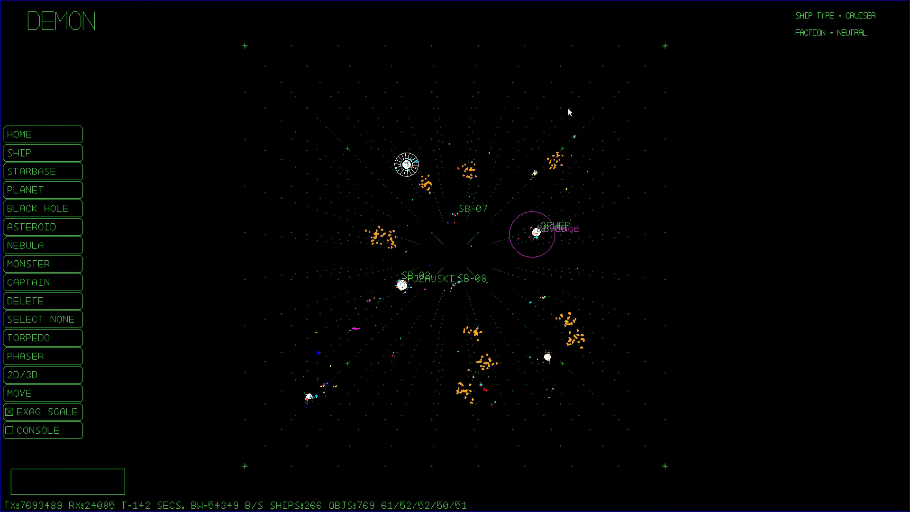
- Cycle through Damage Control and Weapons back to Navigation, then dismiss its help overlay
{"action": "key", "text": "F2"}
{"action": "key", "text": "F3"}
{"action": "key", "text": "F4"}
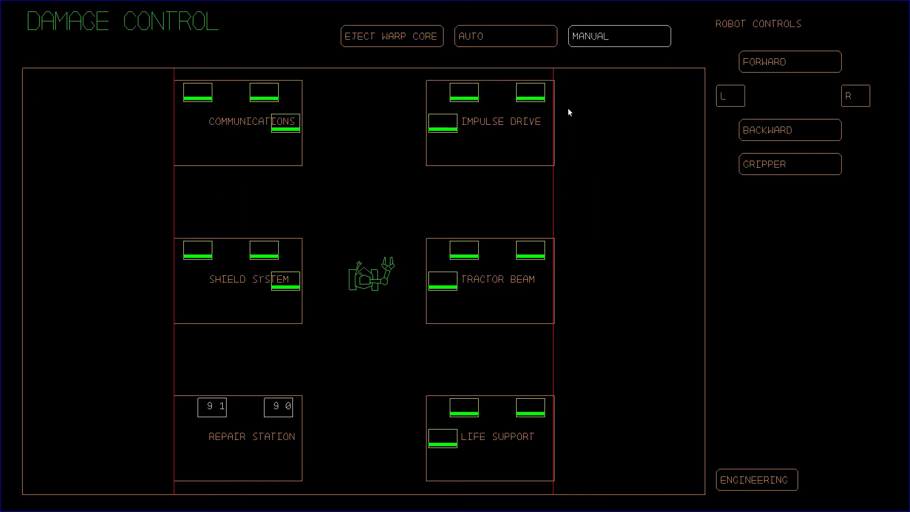
{"action": "key", "text": "F3"}
{"action": "key", "text": "F2"}
{"action": "key", "text": "F1"}
{"action": "key", "text": "Escape"}
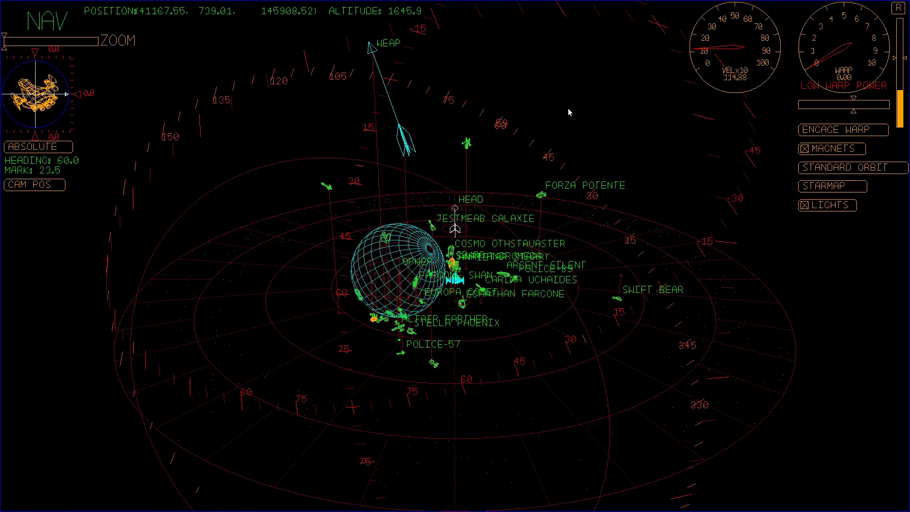